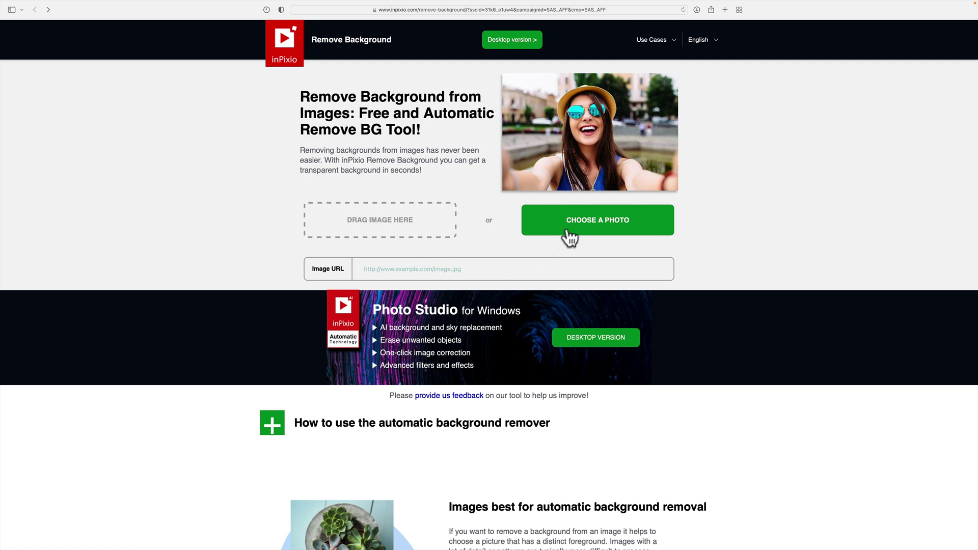
Upload the portrait AdobeStock_227722008.jpg to have its background removed automatically.
left_click(581, 224)
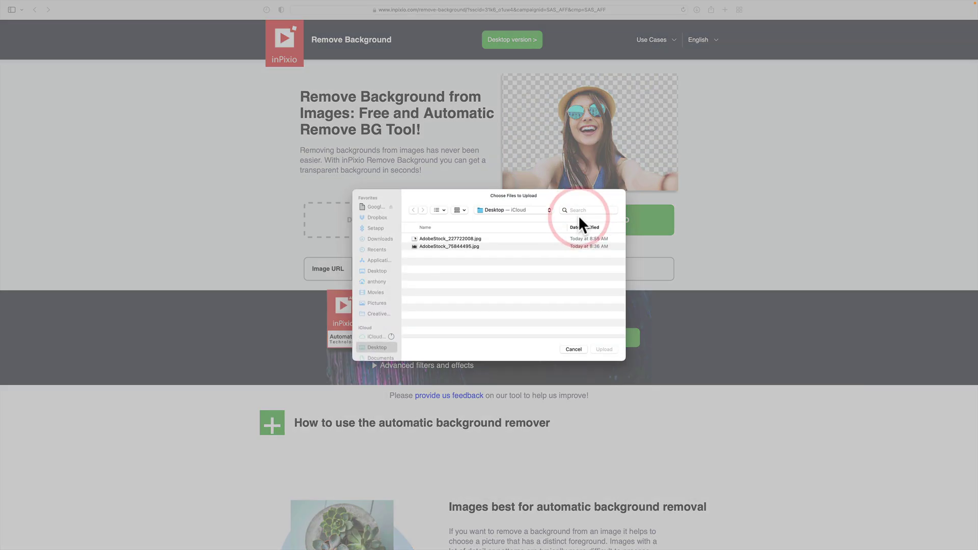
left_click(439, 238)
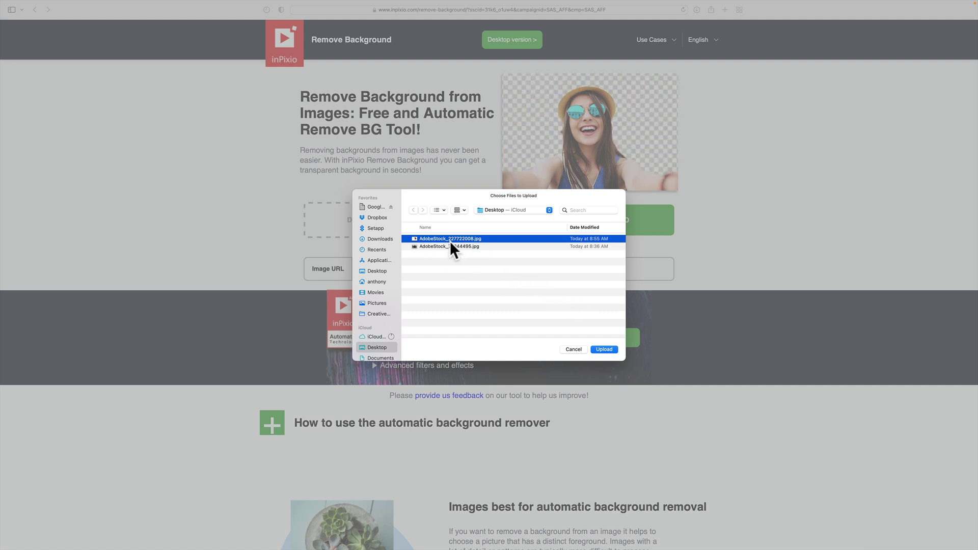
left_click(603, 349)
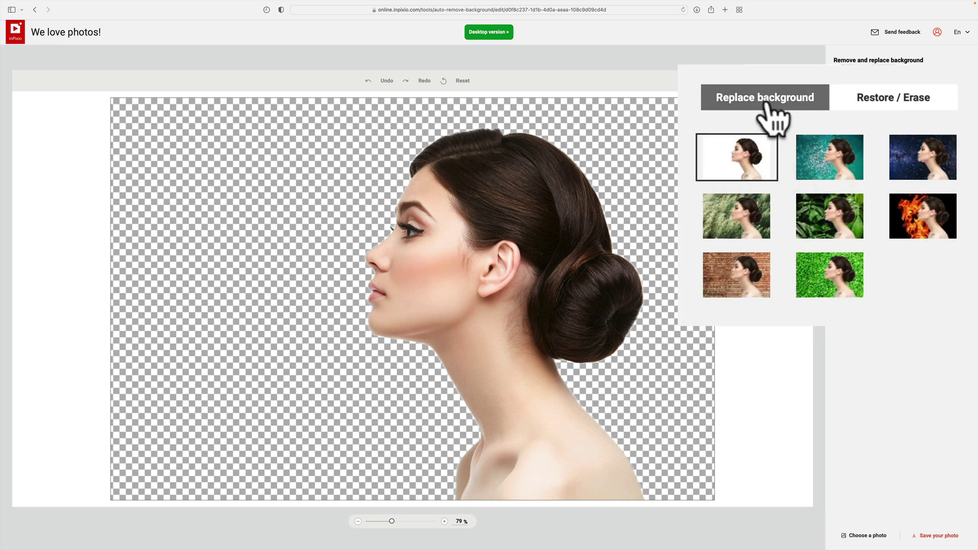
left_click(877, 102)
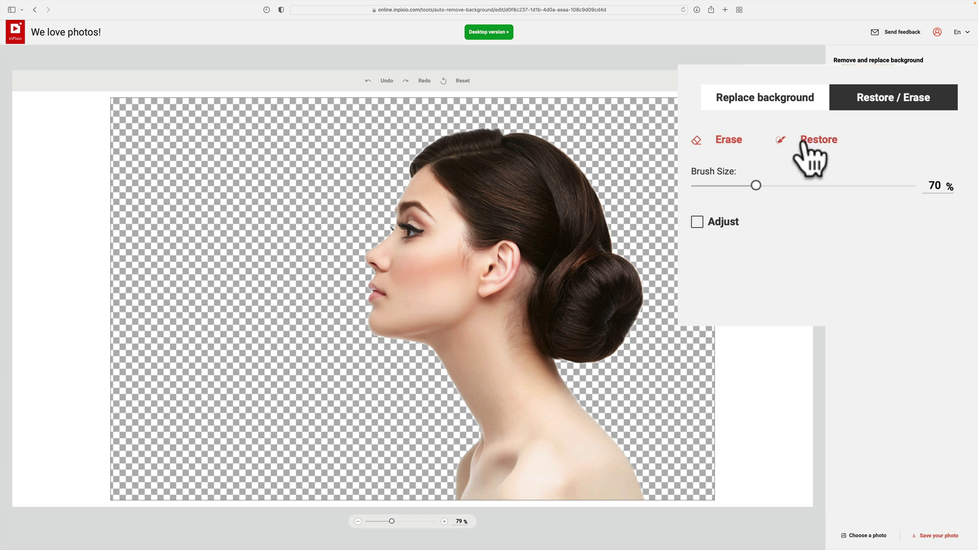
left_click(697, 223)
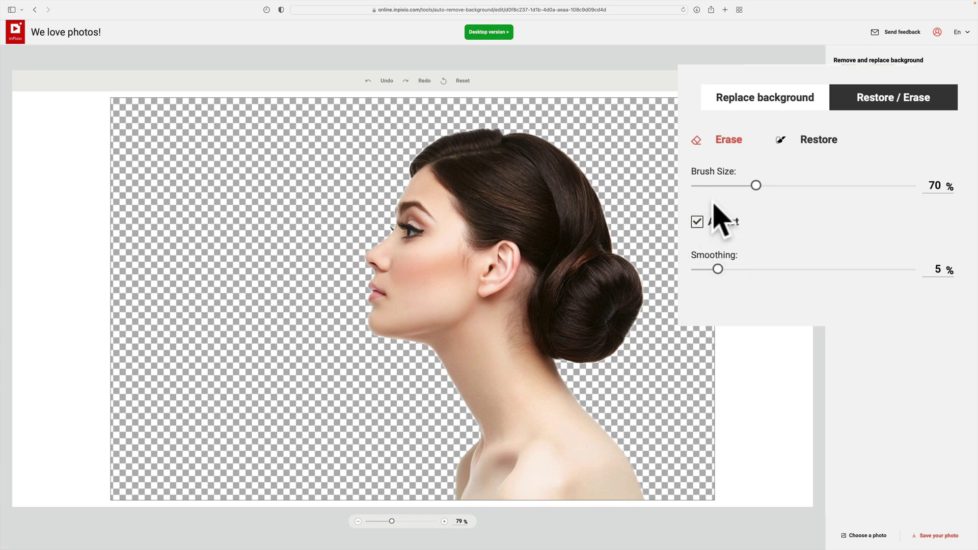
left_click(702, 223)
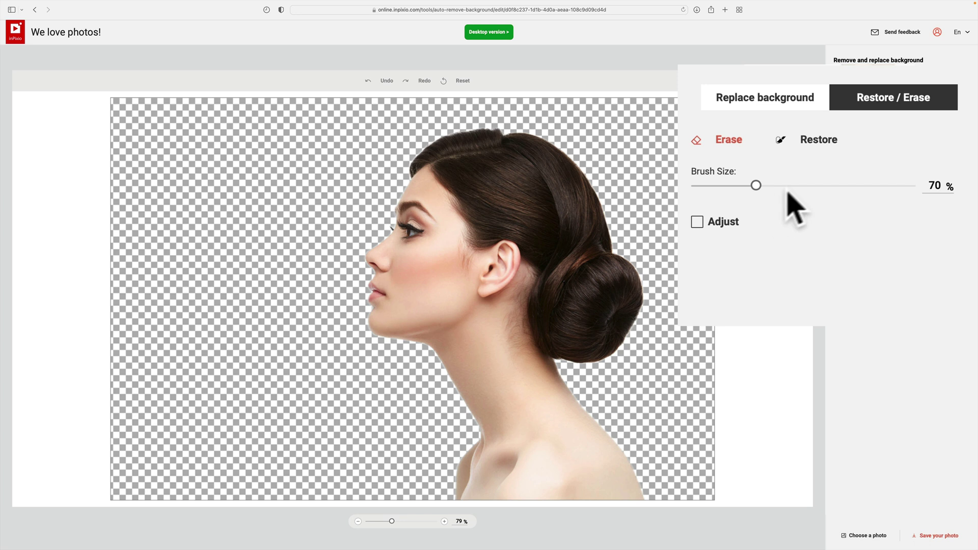
left_click(760, 98)
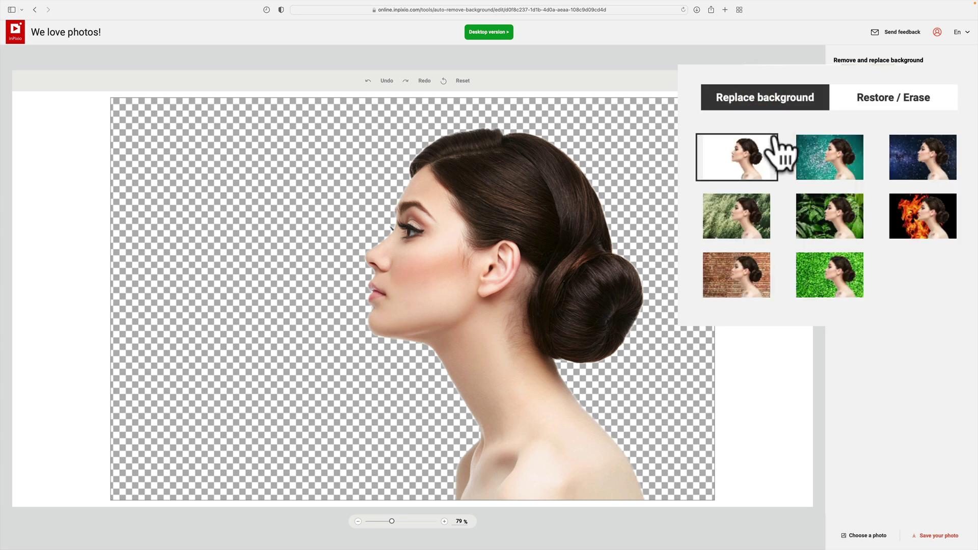
left_click(841, 158)
left_click(907, 168)
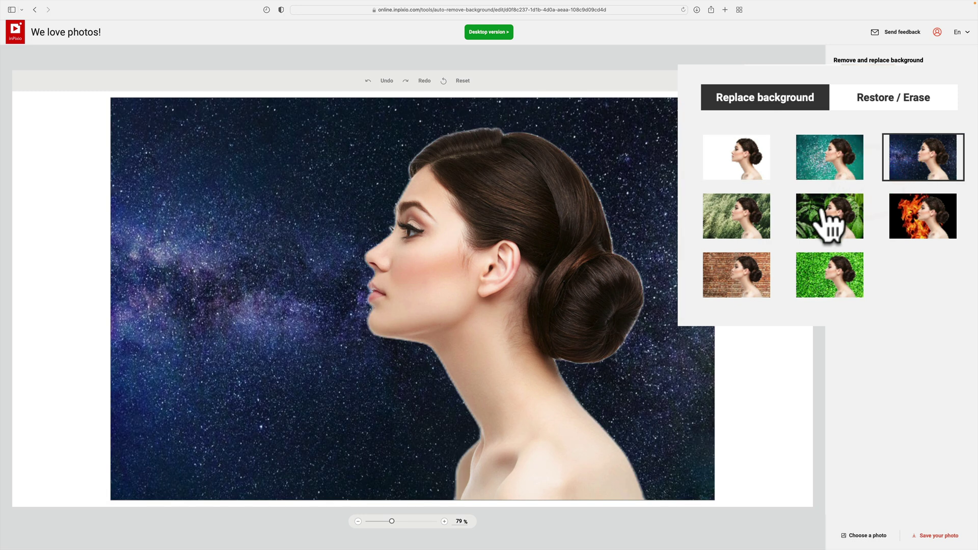
left_click(828, 219)
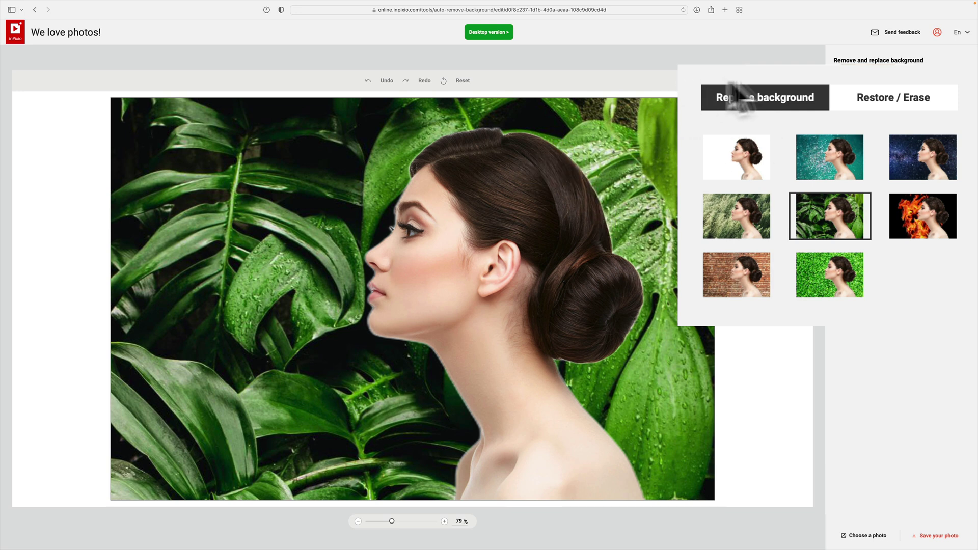
left_click(867, 102)
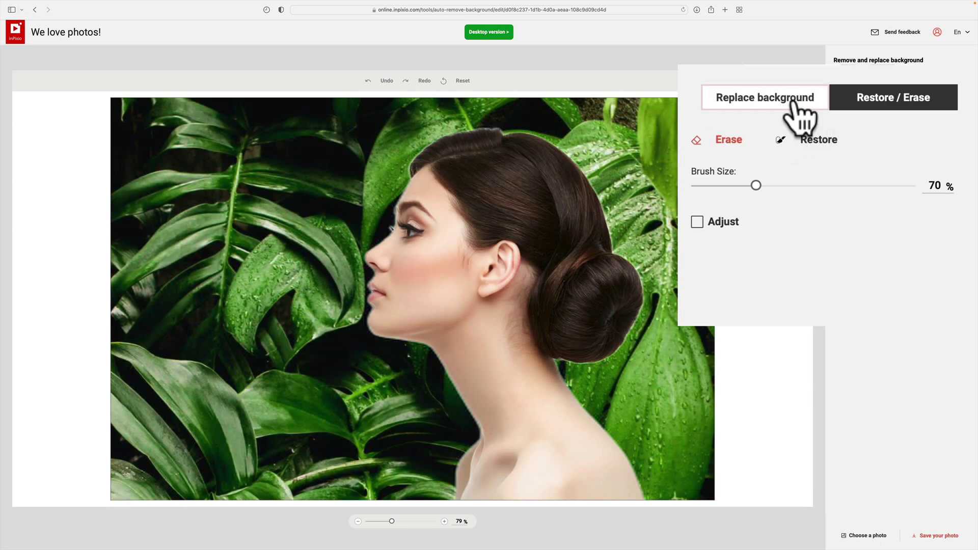
left_click(793, 102)
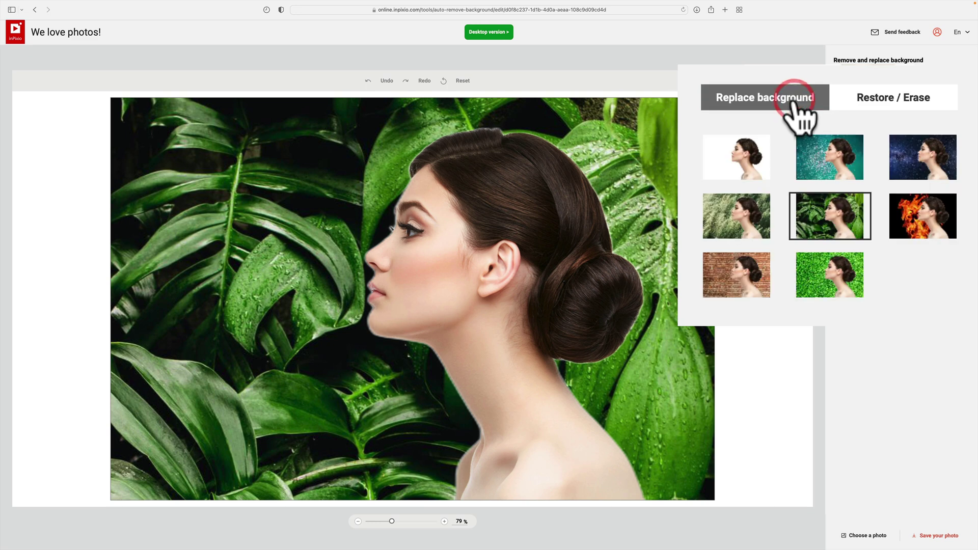
left_click(843, 283)
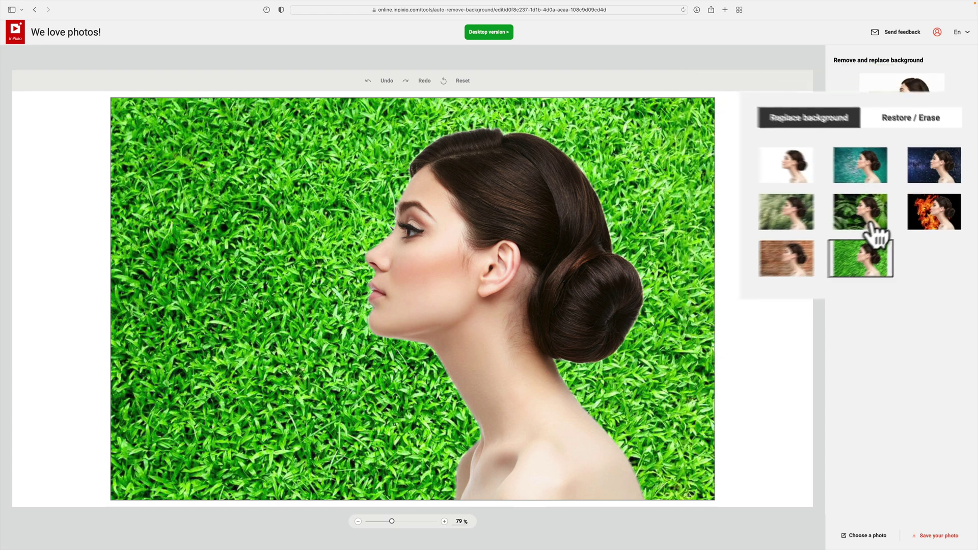
left_click(857, 181)
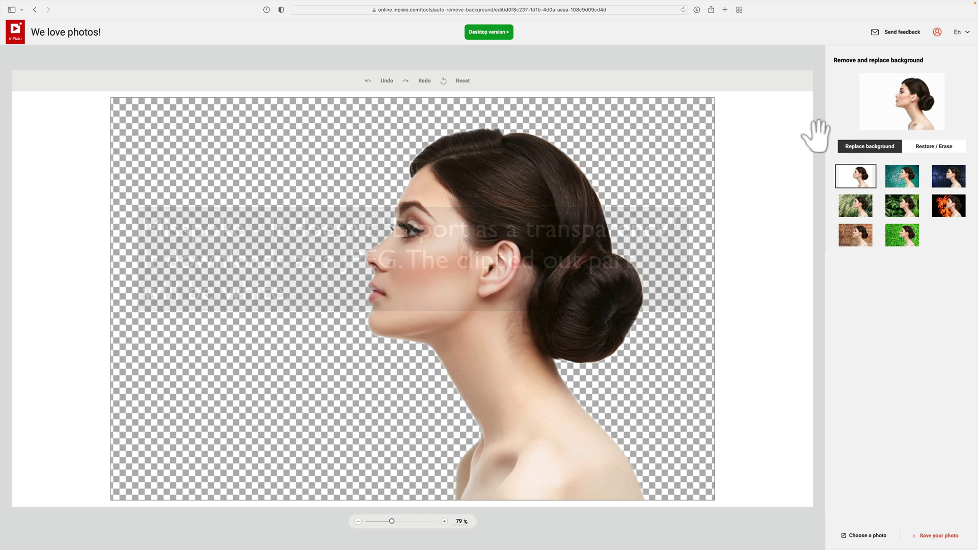
Return to the upload page and upload the second portrait AdobeStock_75844495.jpg for background removal.
left_click(34, 10)
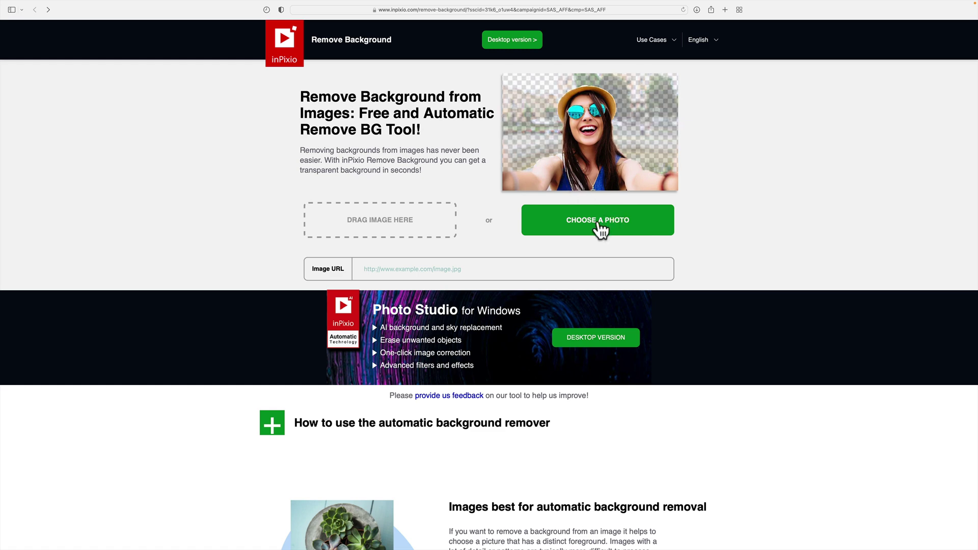
left_click(599, 227)
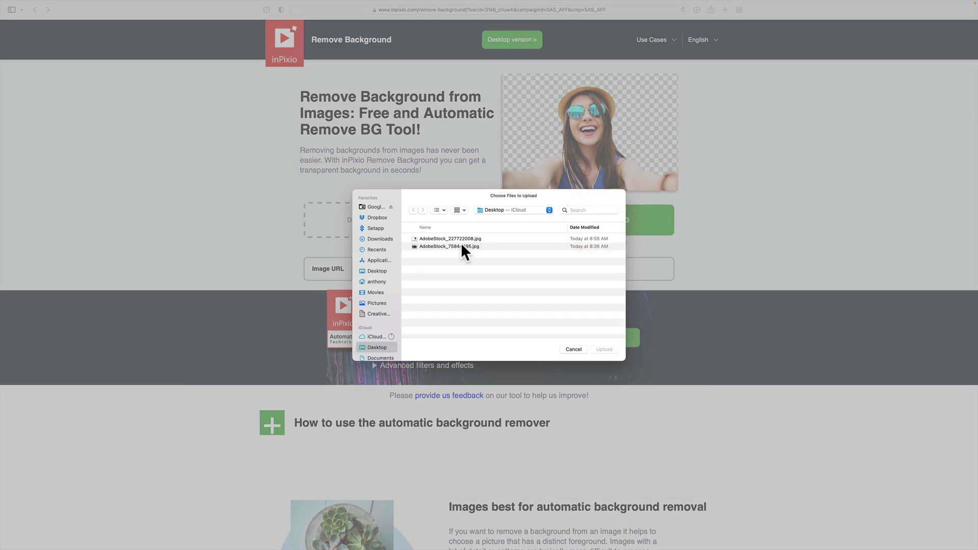
left_click(461, 246)
left_click(605, 350)
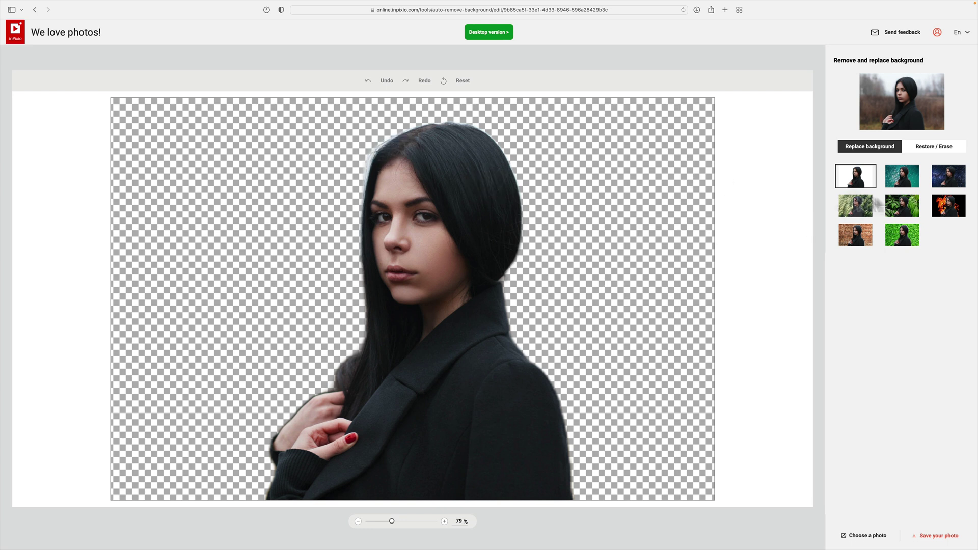
Place the flames-on-black background behind the woman and bring up the Restore / Erase brushes.
left_click(949, 209)
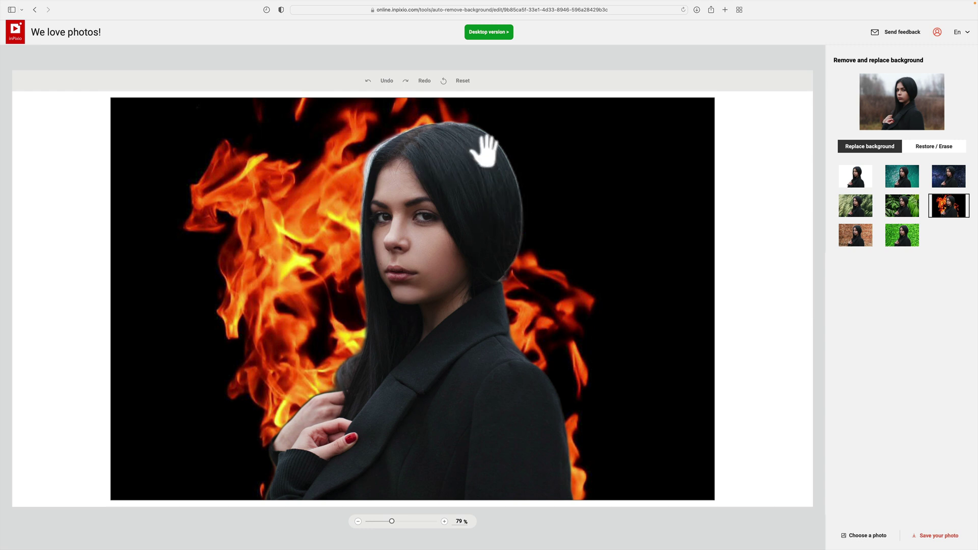
left_click(925, 149)
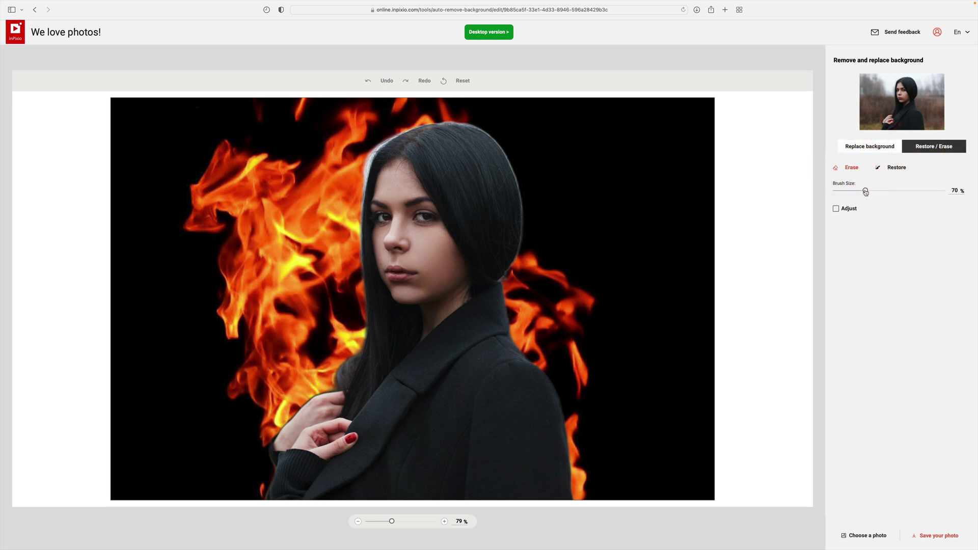
Shrink the erase brush to 40% and erase the halo along the hair edge near the shoulder.
left_click_drag(866, 192, 856, 190)
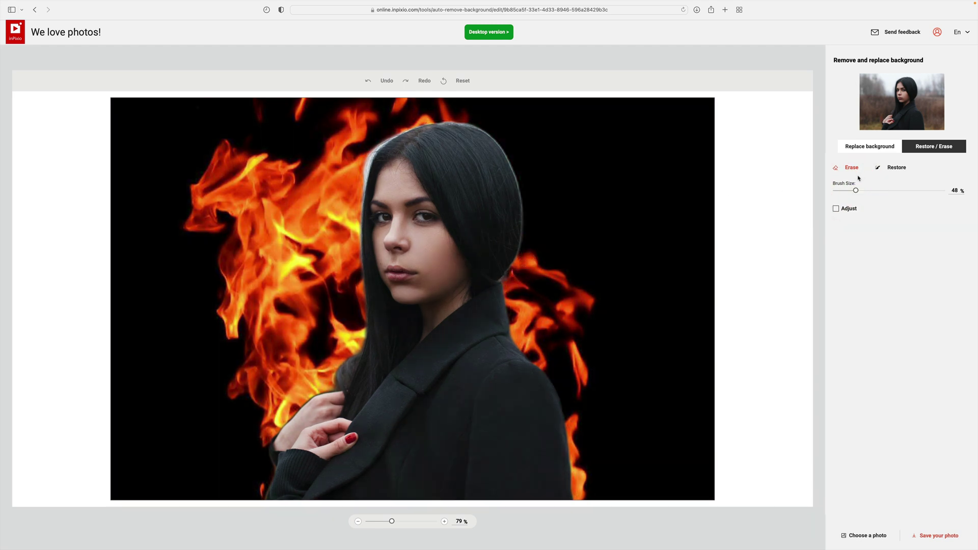
left_click_drag(856, 191, 852, 190)
mouse_move(508, 281)
left_mouse_down()
mouse_move(527, 250)
mouse_move(522, 174)
mouse_move(496, 132)
mouse_move(449, 117)
mouse_move(406, 124)
mouse_move(372, 148)
mouse_move(355, 214)
mouse_move(355, 275)
left_mouse_up()
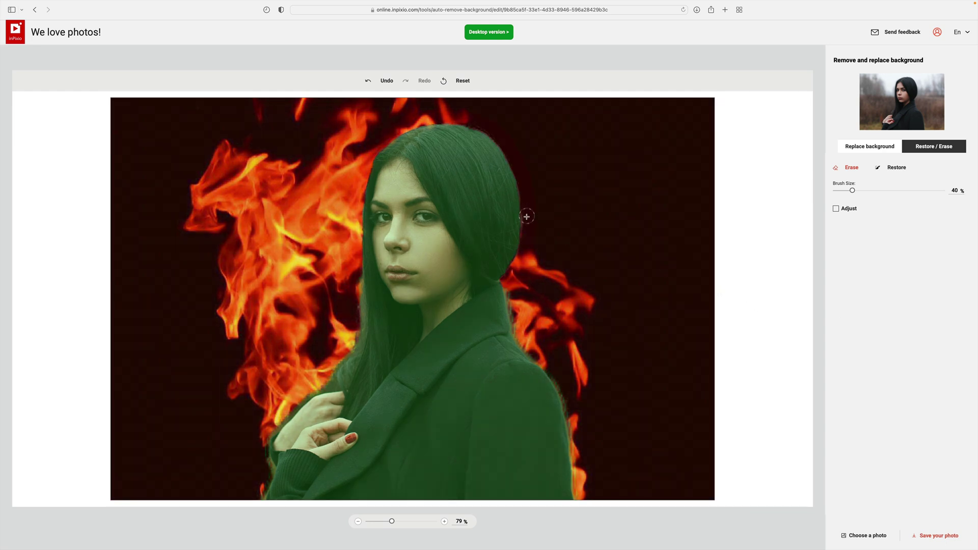
Erase the leftover halo down both hair edges, along the top of the hand and beside it.
left_click_drag(527, 216, 531, 240)
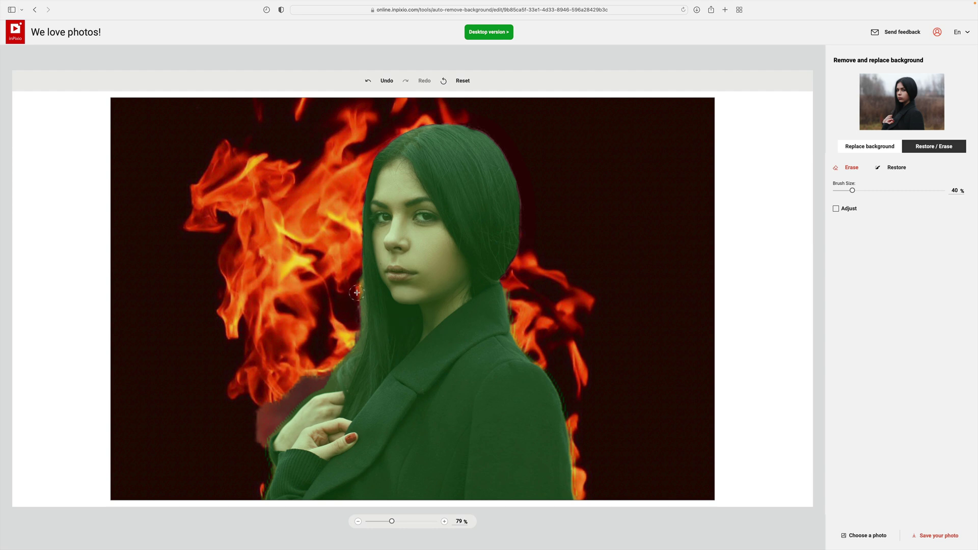
mouse_move(357, 292)
left_mouse_down()
mouse_move(356, 335)
mouse_move(330, 374)
mouse_move(281, 401)
mouse_move(298, 386)
mouse_move(258, 442)
left_mouse_up()
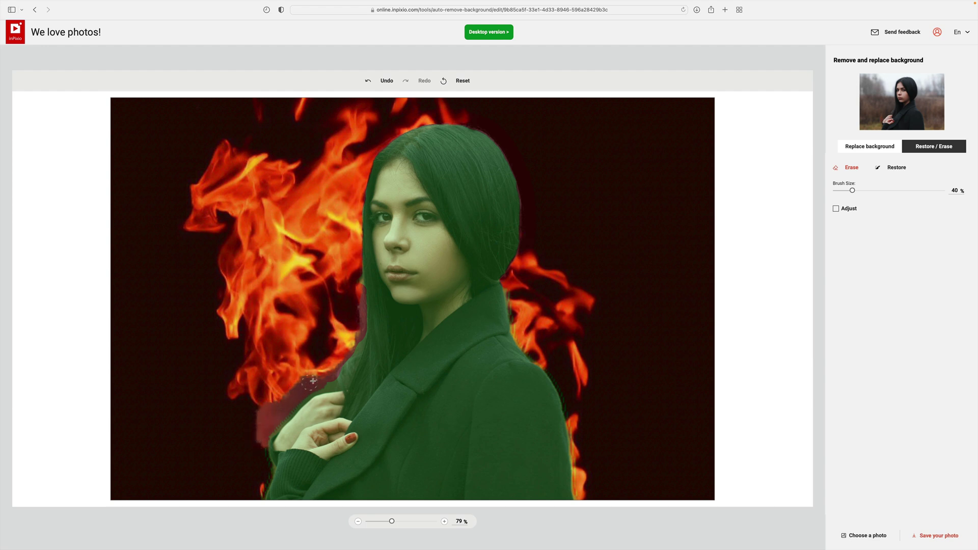
left_click_drag(315, 380, 334, 384)
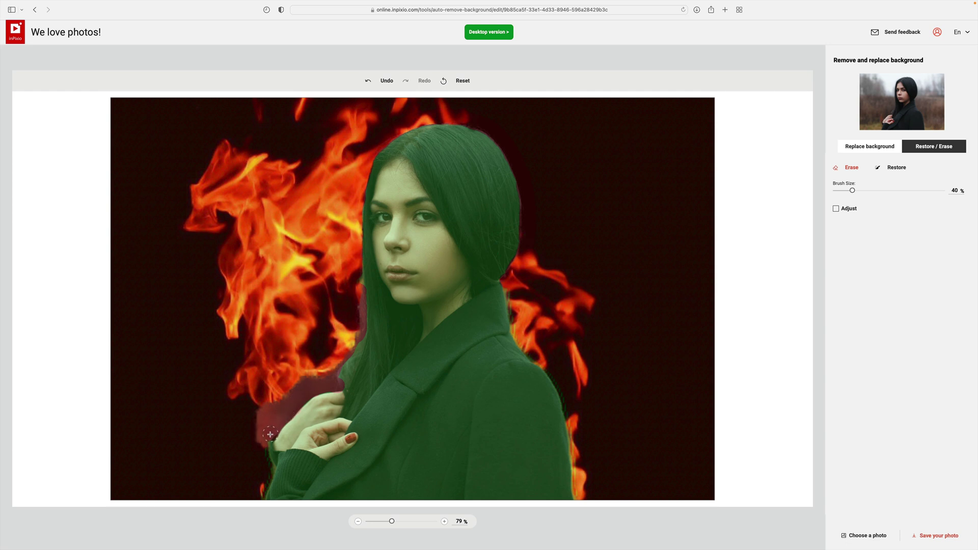
left_click_drag(260, 439, 265, 402)
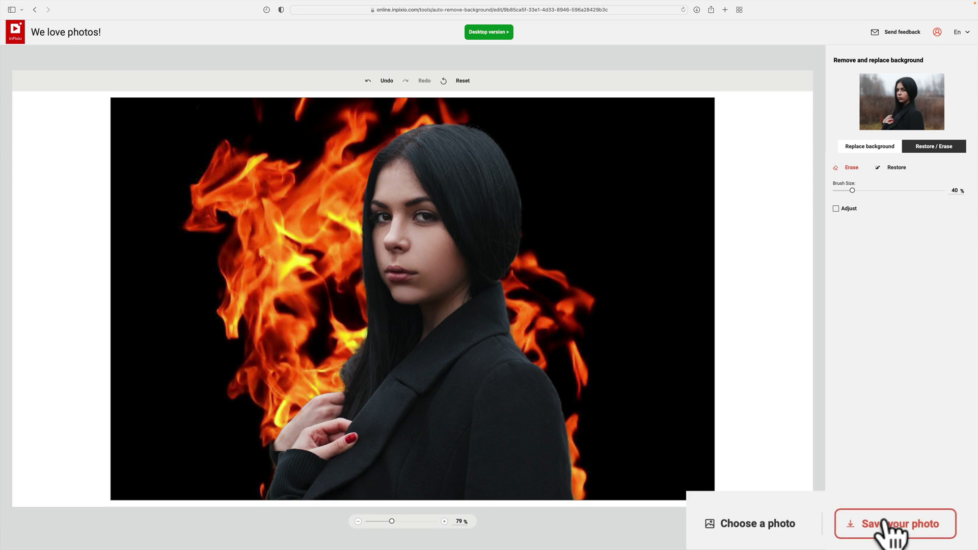
Download the finished portrait with the flames background.
left_click(892, 529)
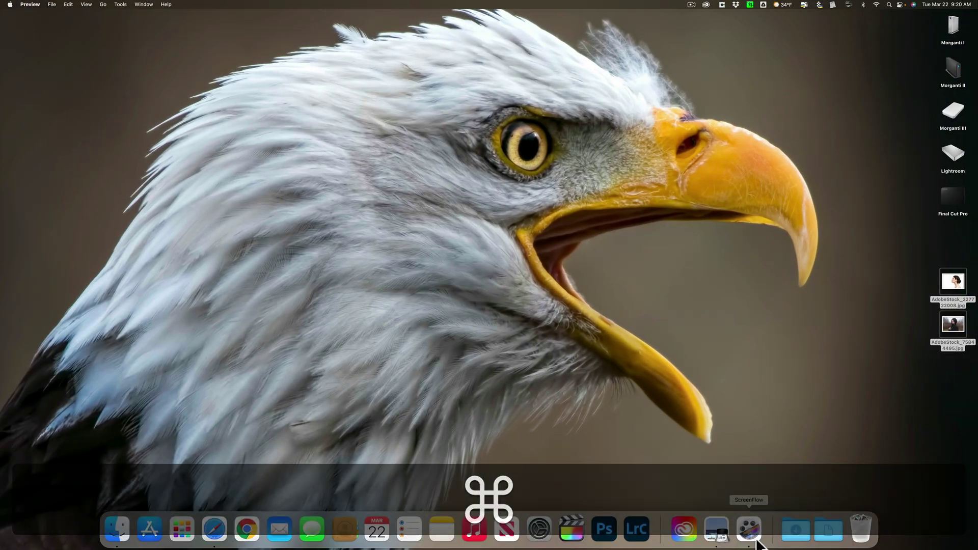
Open the newest download from the Downloads stack in Preview to check it, then close it.
left_click(793, 533)
left_click(728, 429)
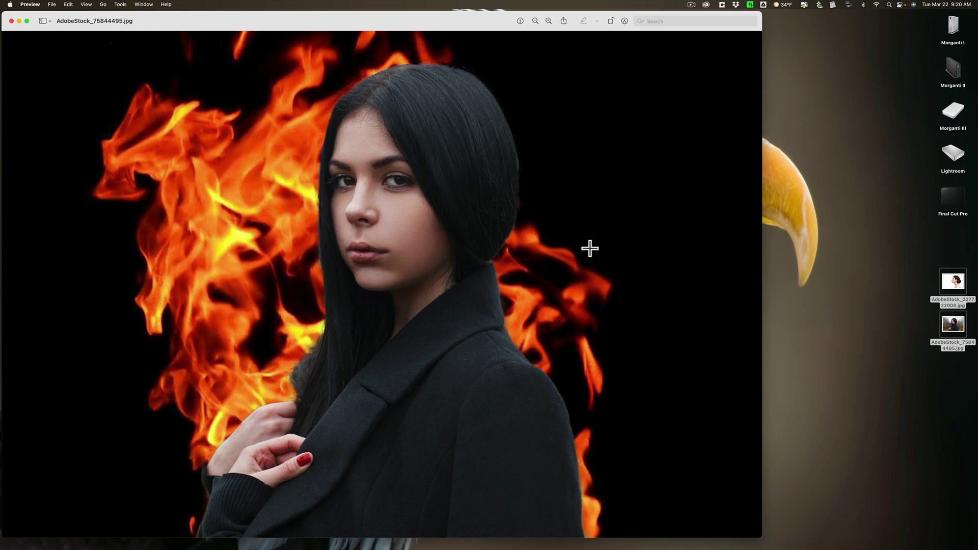
key("super+w")
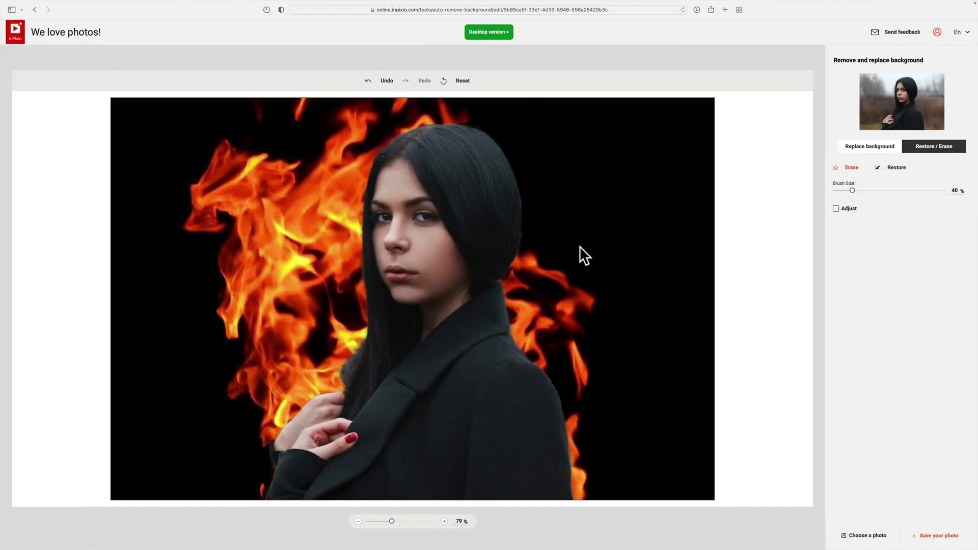
Go back from the editor to the Remove Background landing page.
left_click(35, 9)
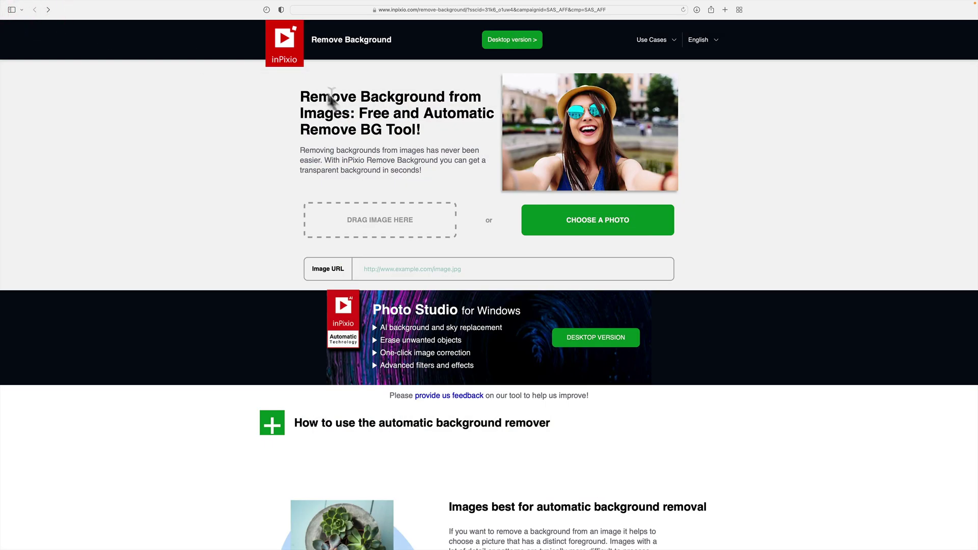